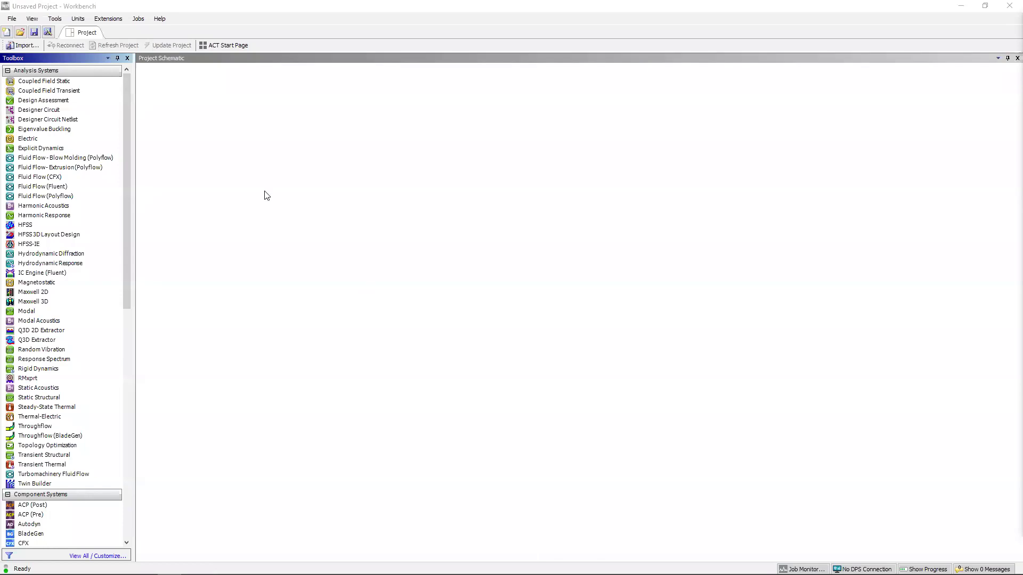
Step: Import the Prius_NVH.aedt project from the demo solved folder into Workbench
left_click(26, 46)
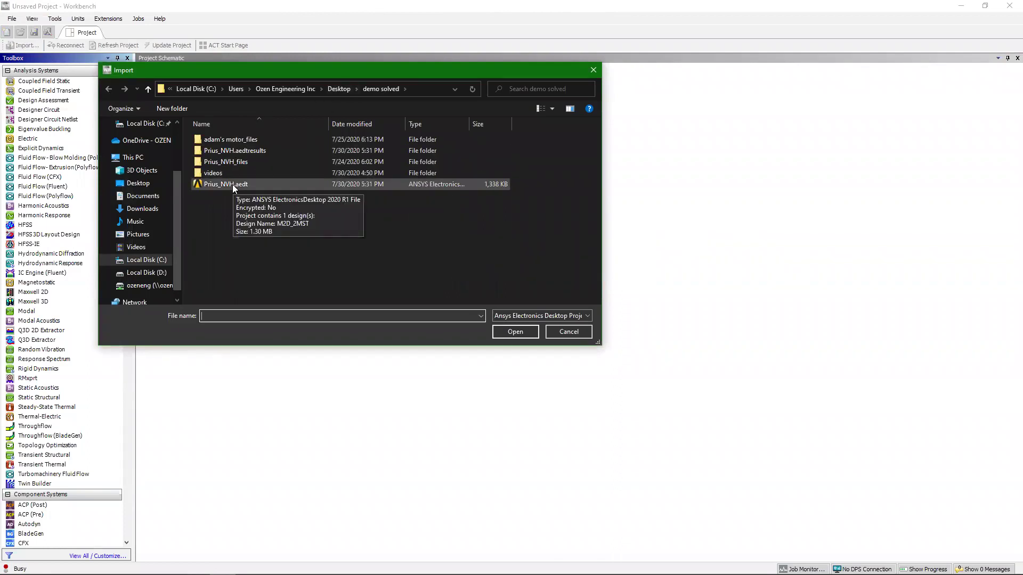
left_click(233, 186)
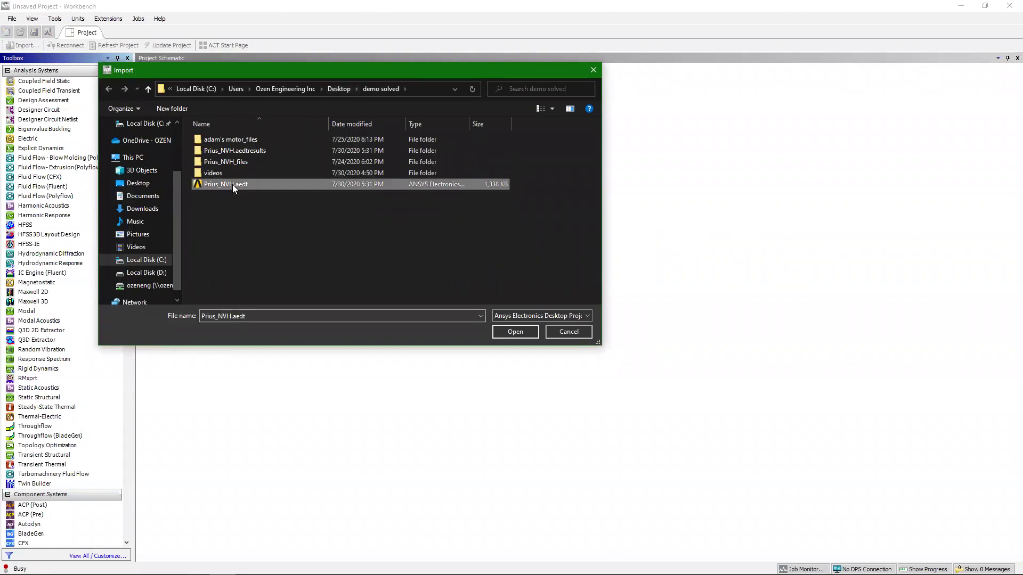
left_click(503, 333)
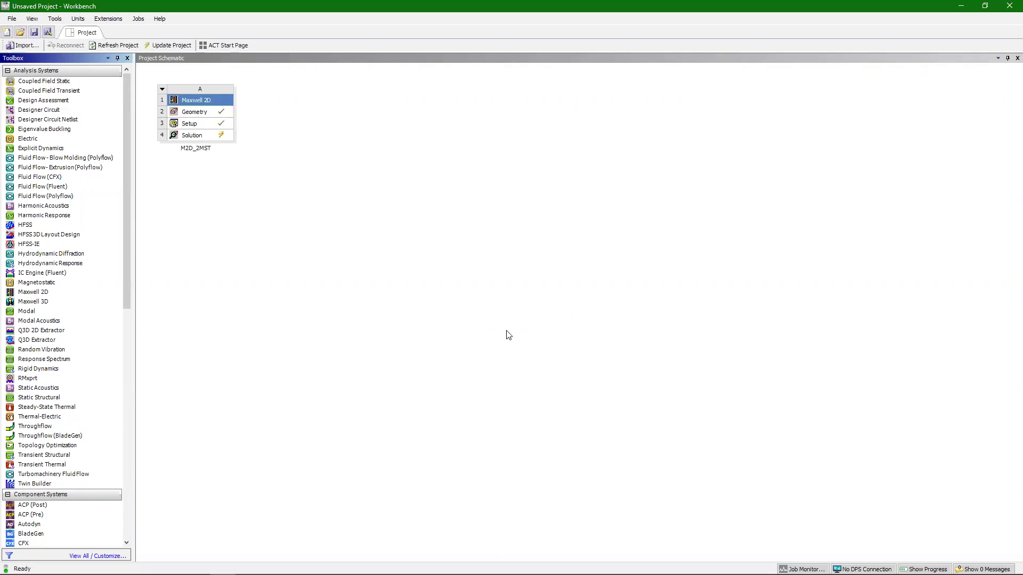
Step: Set DefaultDesignXplorerSetup to ParametricSetup1 with Save Fields And Mesh checked, then return to Workbench
double_click(196, 137)
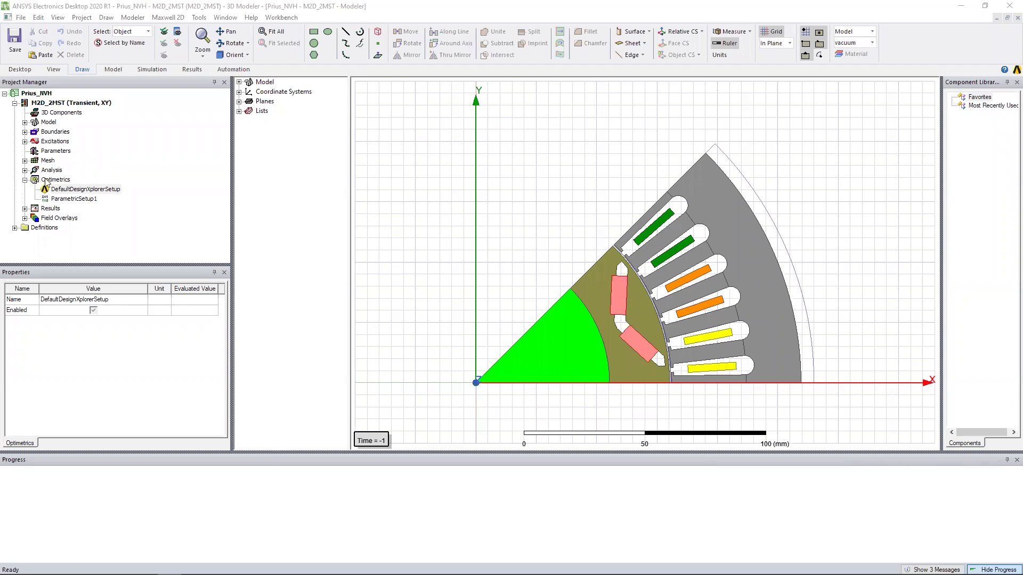
double_click(85, 189)
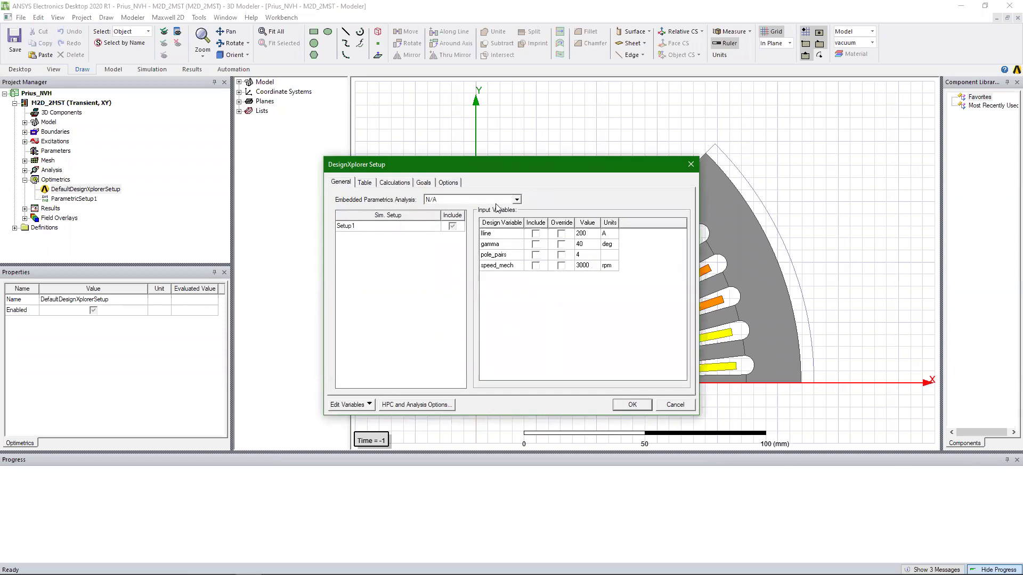
left_click(516, 201)
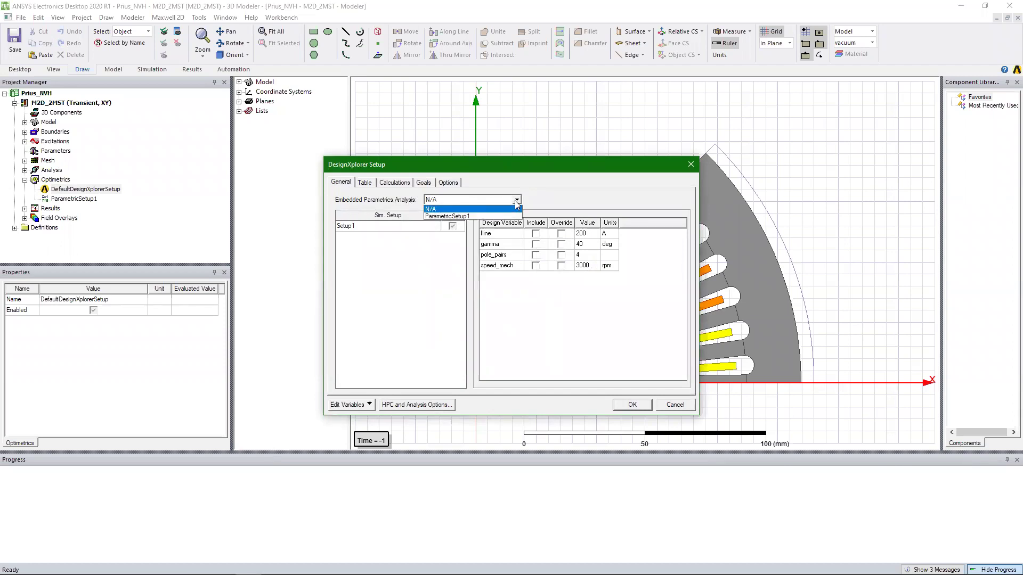
left_click(462, 217)
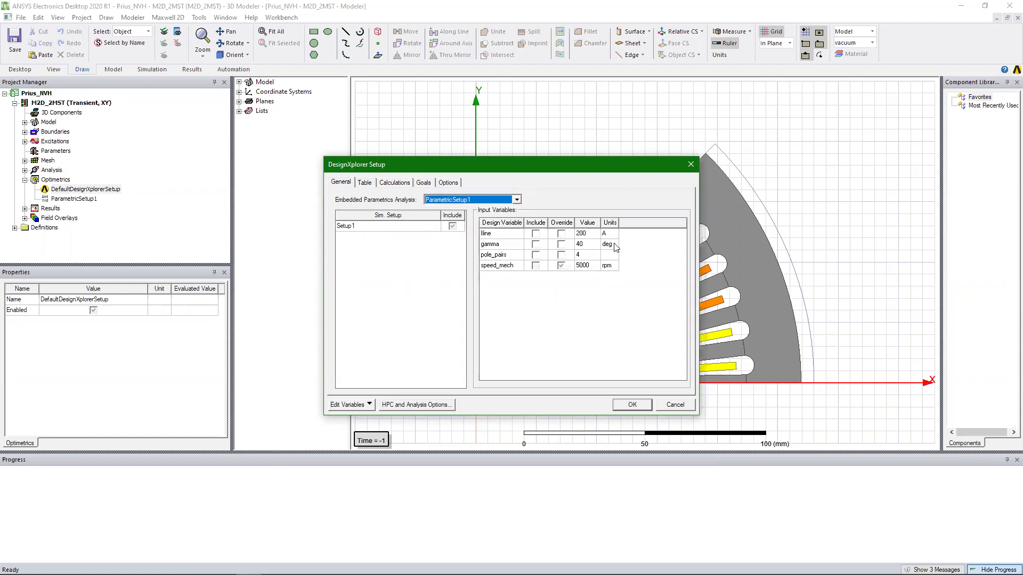
left_click(448, 183)
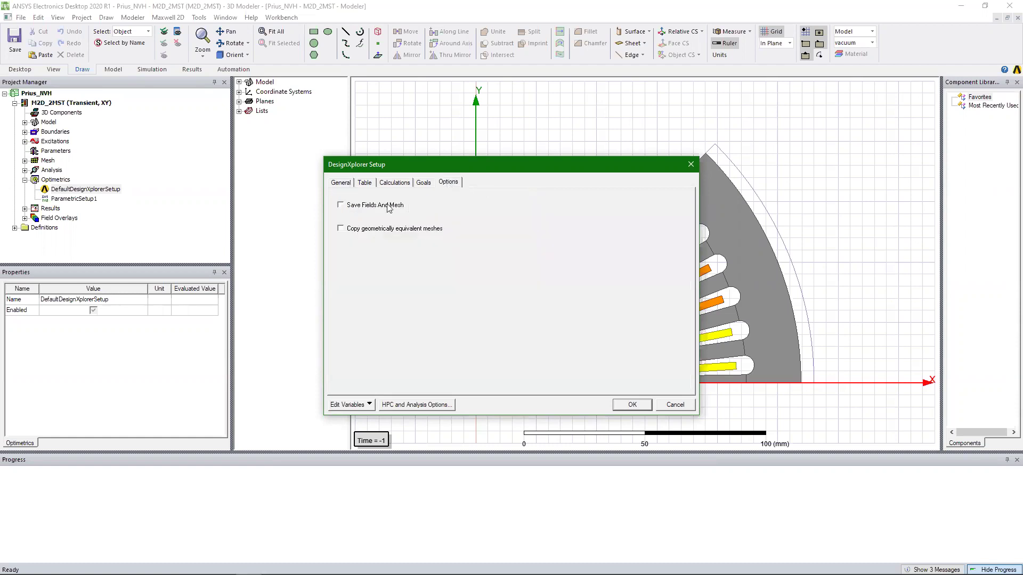
left_click(362, 206)
left_click(631, 406)
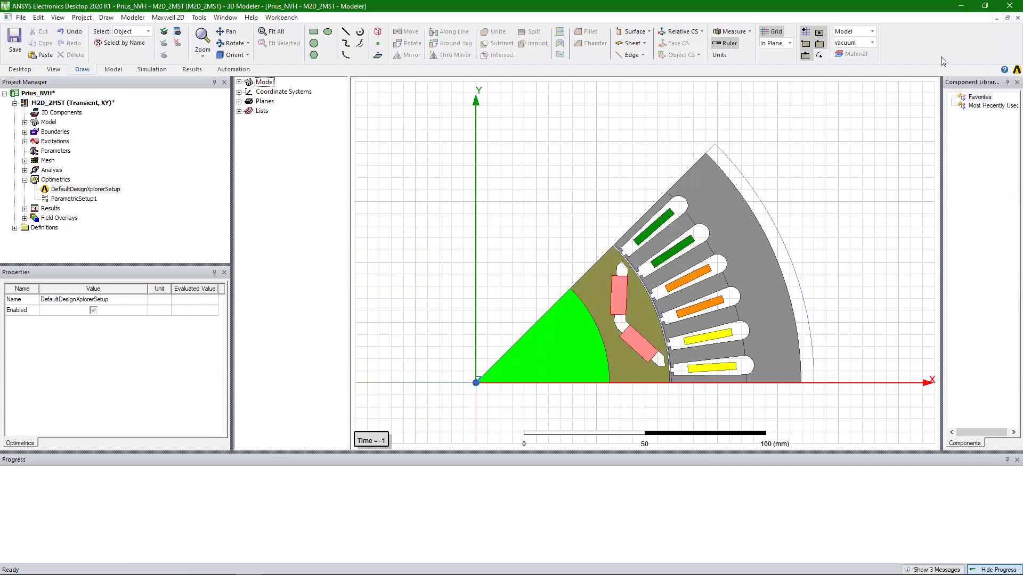
left_click(958, 7)
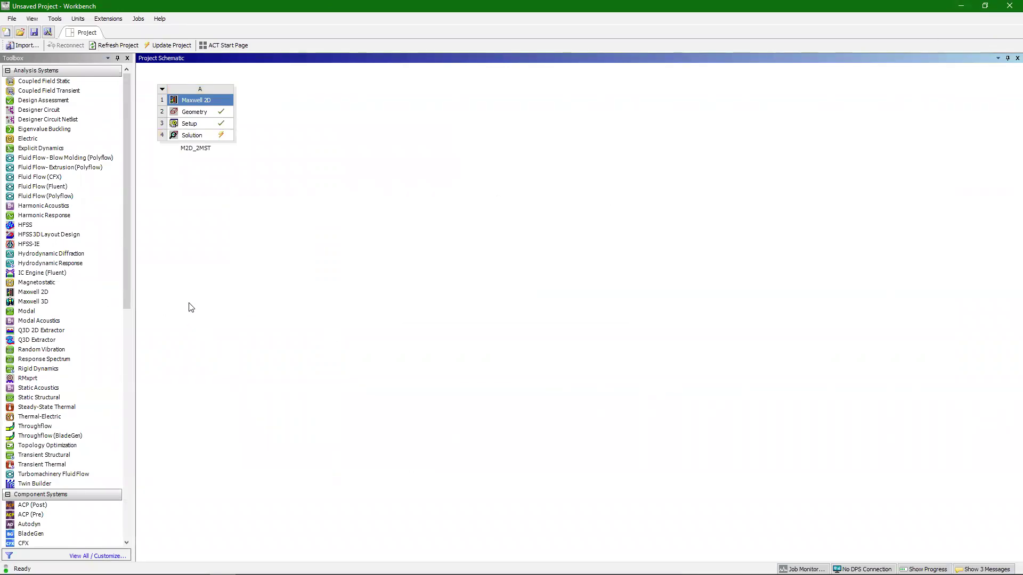
Step: Add a Modal system, then drop Harmonic Response onto Modal's Solution cell
left_click(38, 314)
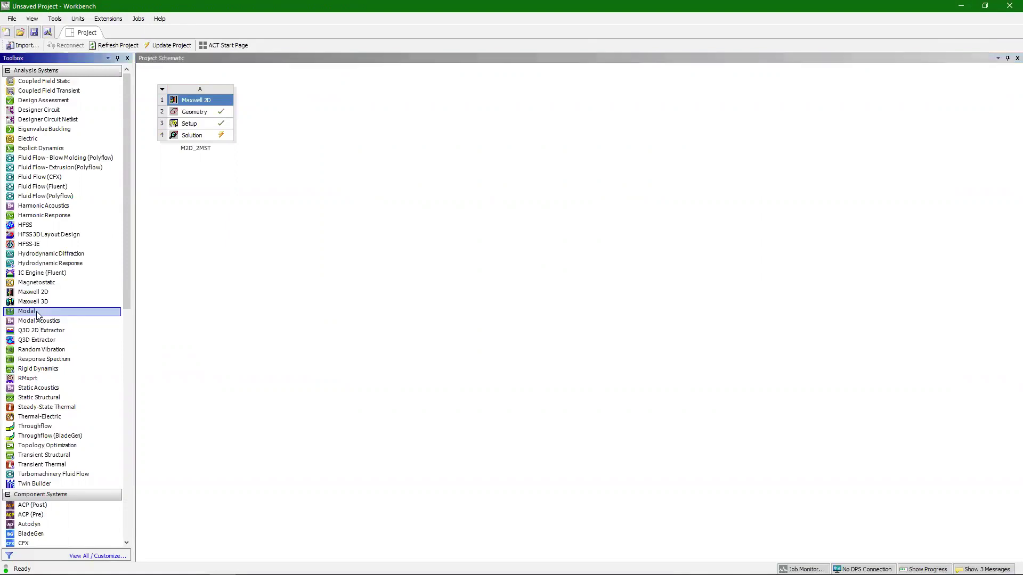
left_click_drag(32, 313, 307, 127)
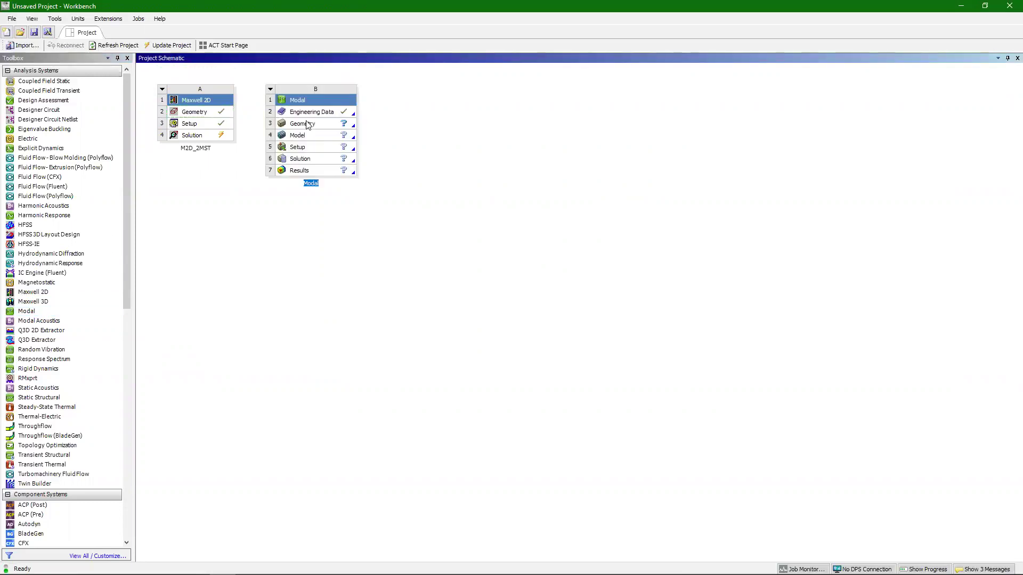
left_click(397, 301)
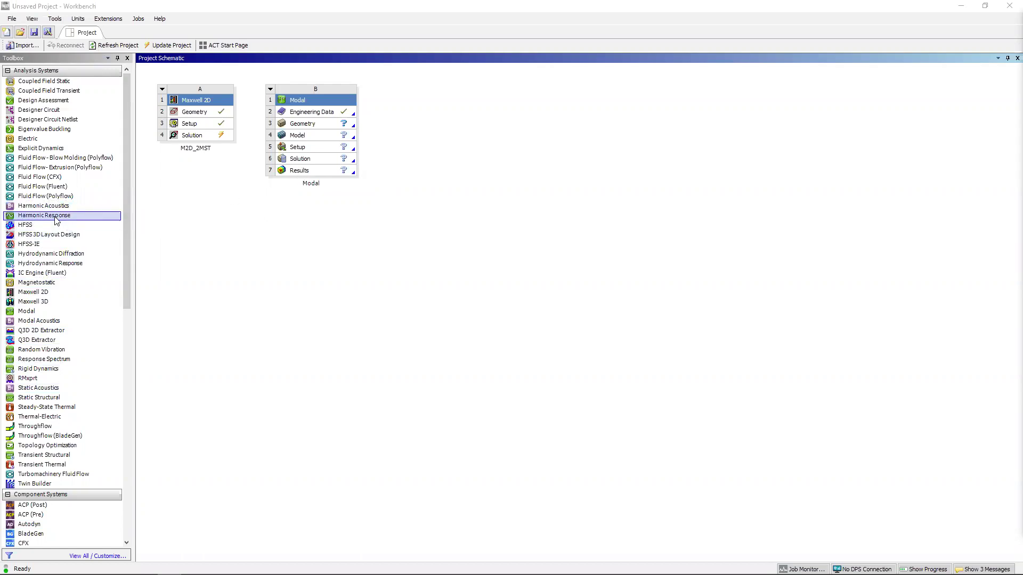
left_click_drag(56, 220, 315, 161)
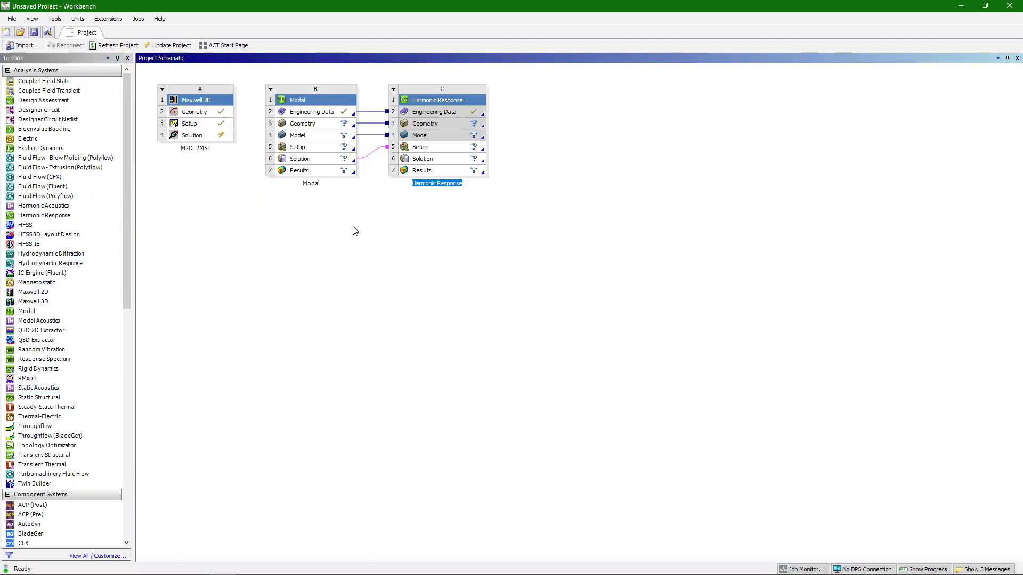
Step: Link the Maxwell 2D Solution cell (A4) to the Harmonic Response Setup cell (C5)
left_click(198, 139)
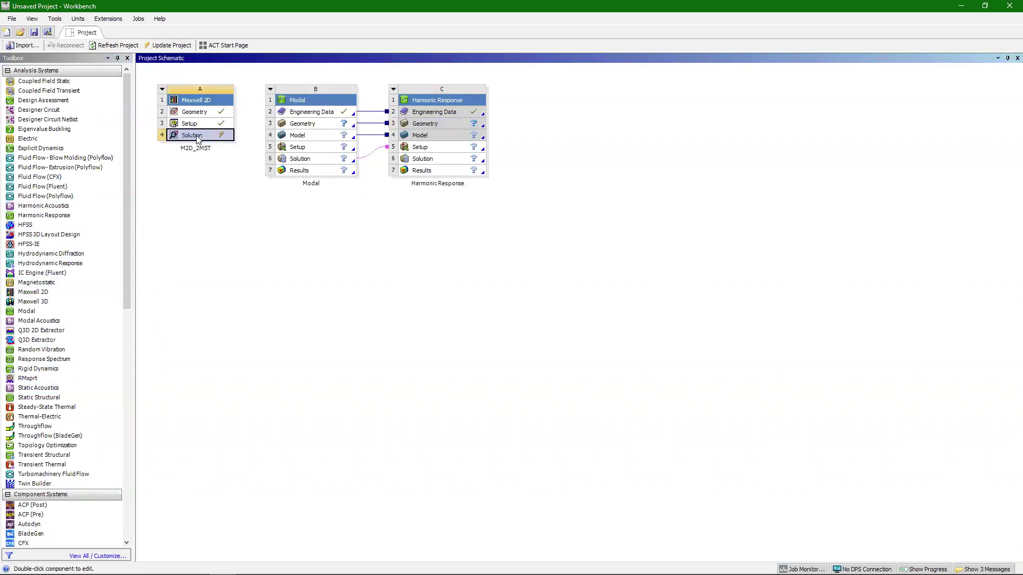
left_click_drag(197, 139, 414, 153)
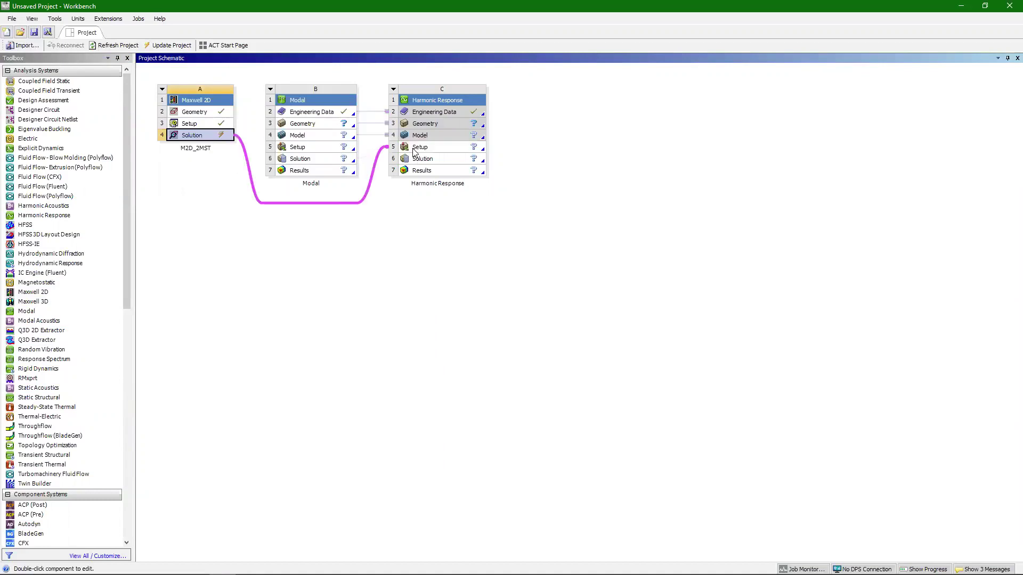
left_click(453, 241)
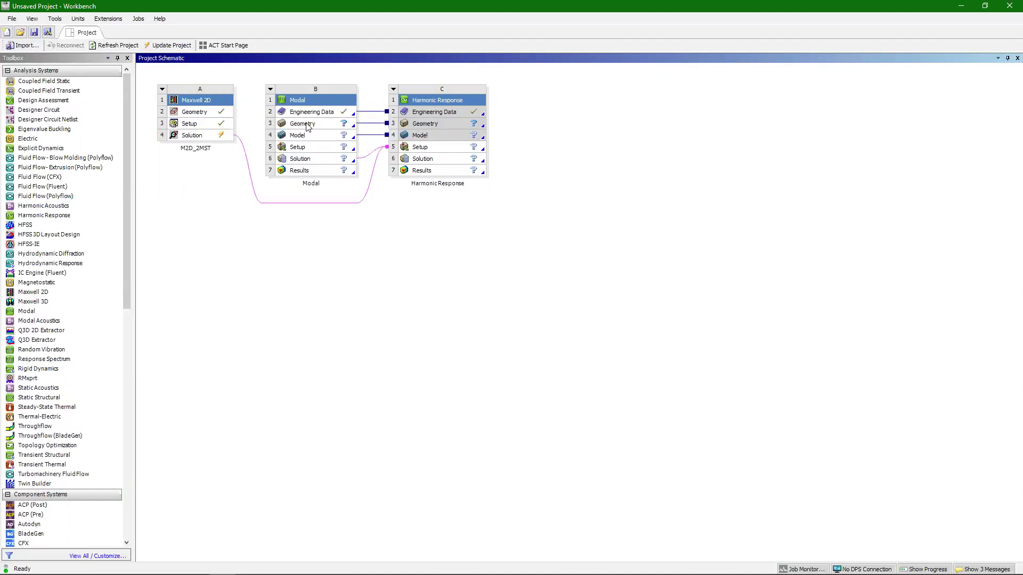
double_click(331, 127)
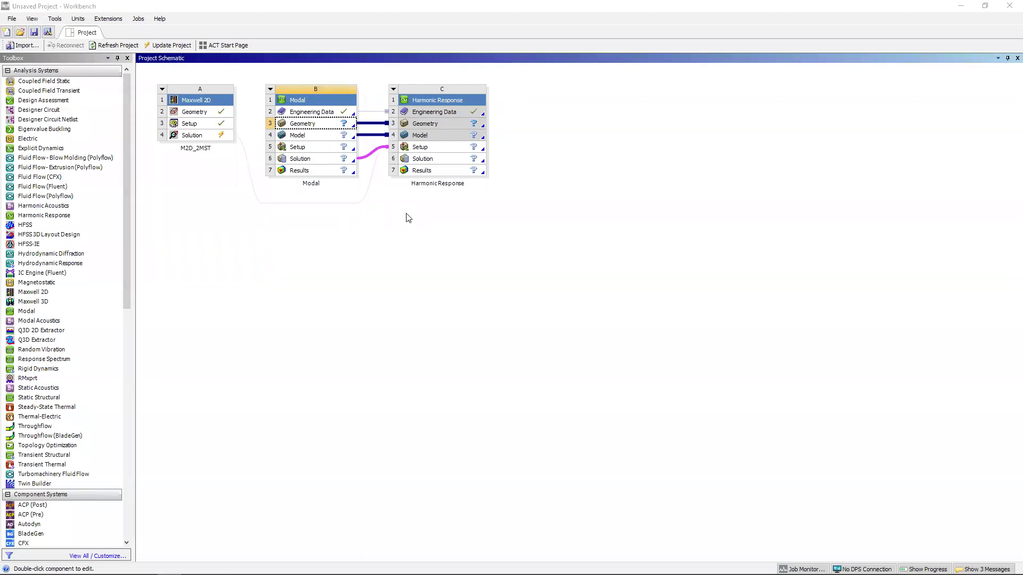
Step: Import 3DStator.agdb as the Modal system's geometry (B3)
right_click(322, 124)
mouse_move(361, 156)
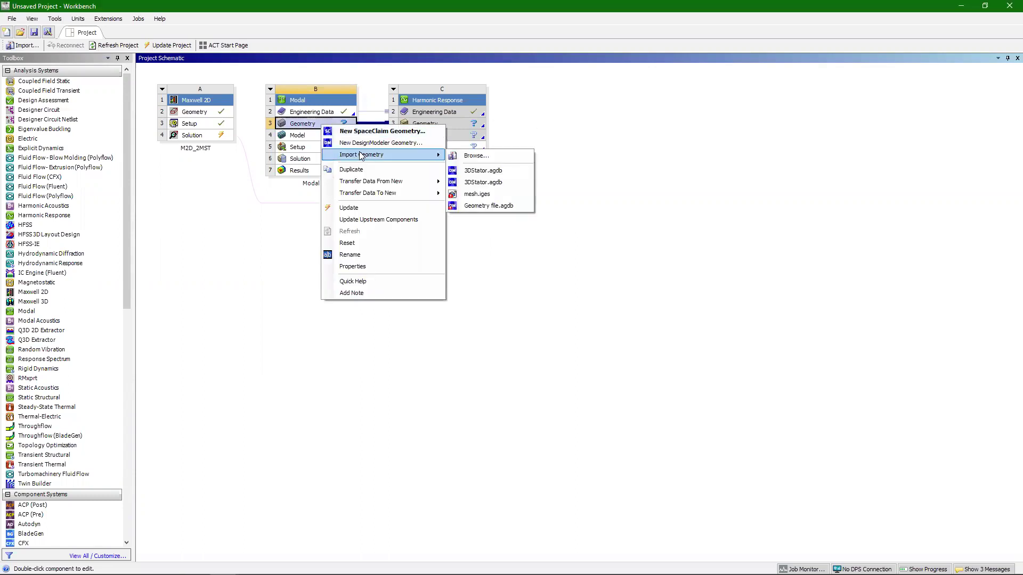
left_click(482, 156)
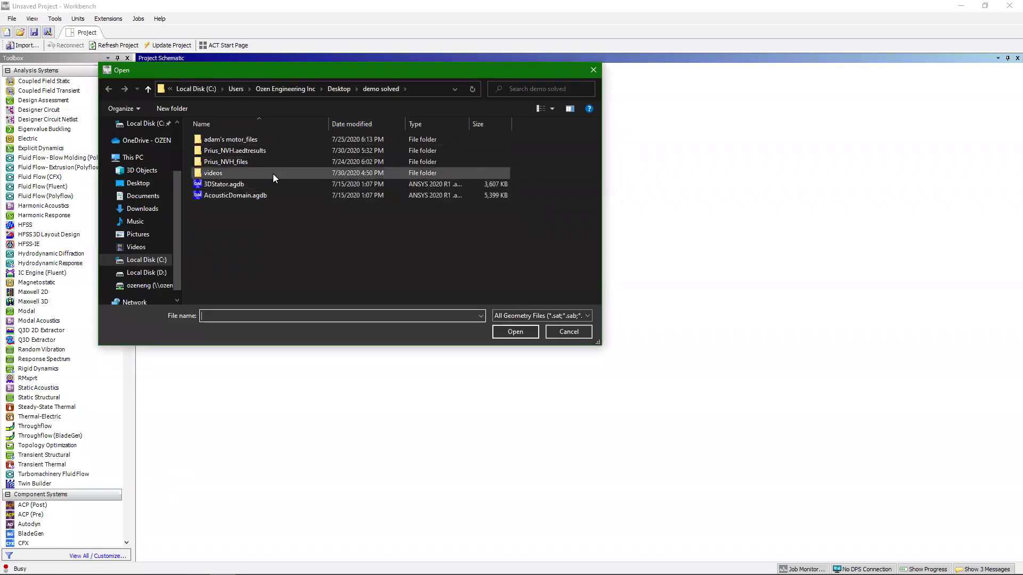
left_click(238, 185)
left_click(514, 332)
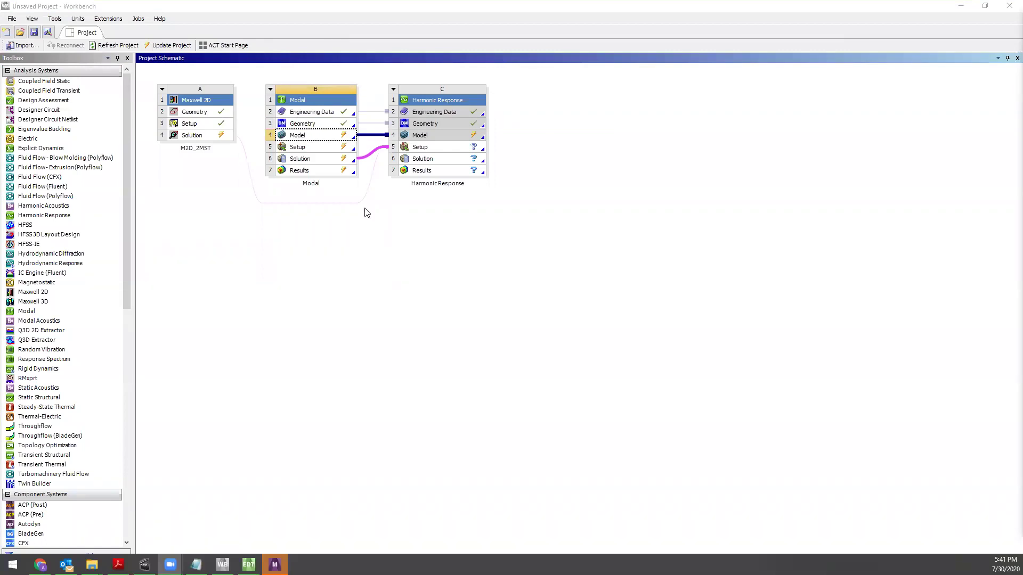
Step: Open the B4 Model in Mechanical and confirm units are Metric (mm, kg, N, s, mV, mA)
double_click(321, 138)
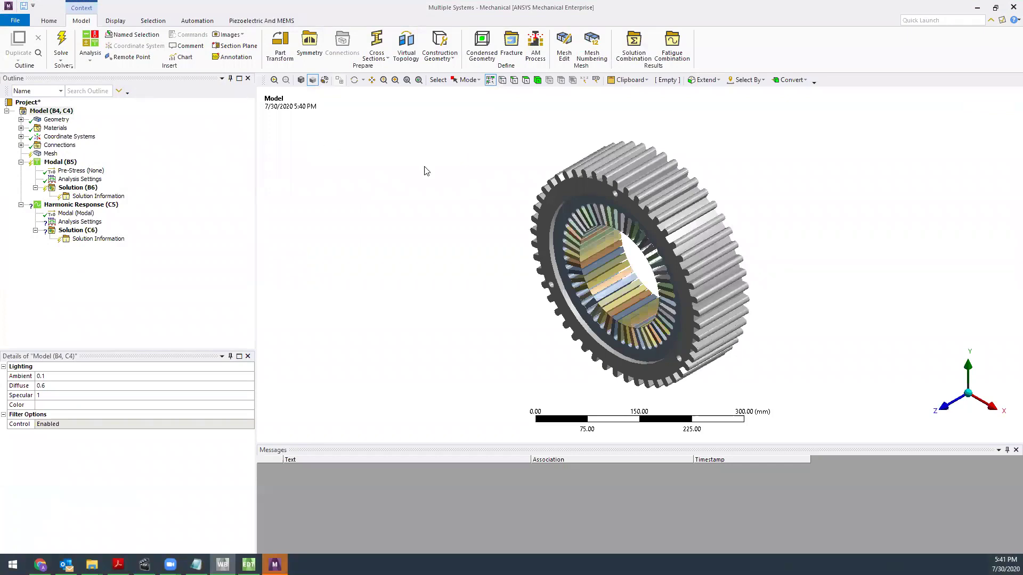
left_click(49, 21)
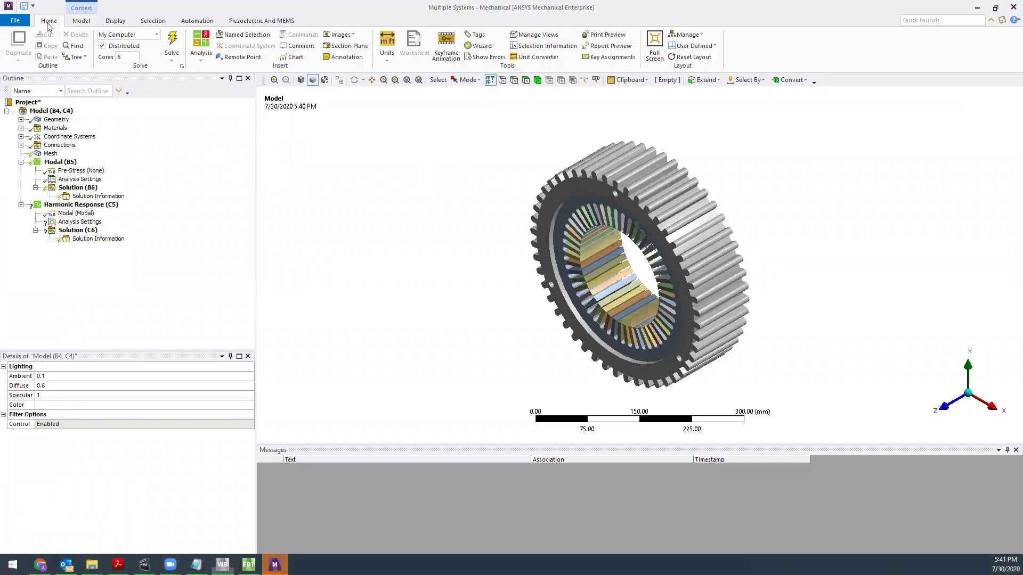
left_click(386, 48)
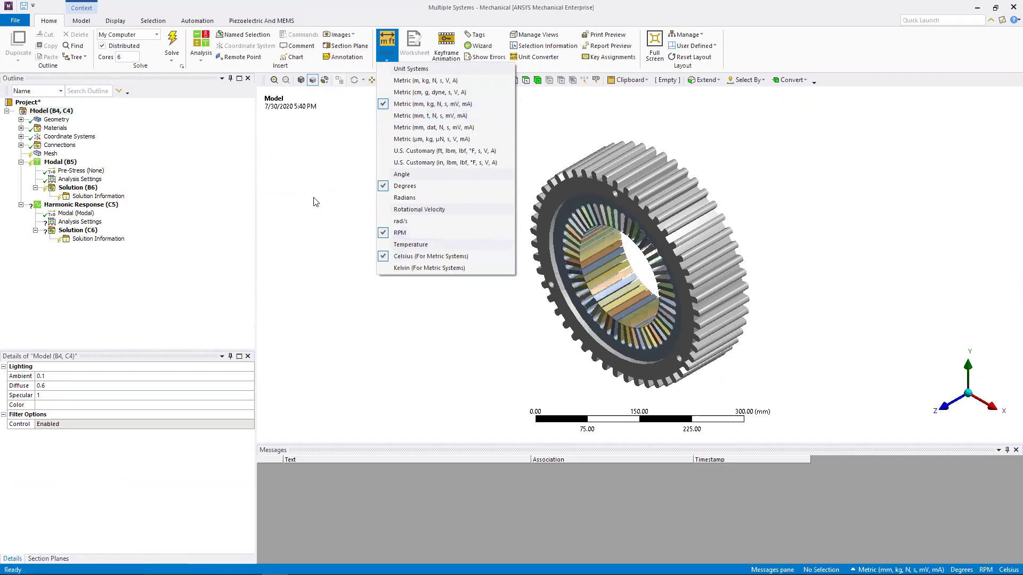
left_click(328, 199)
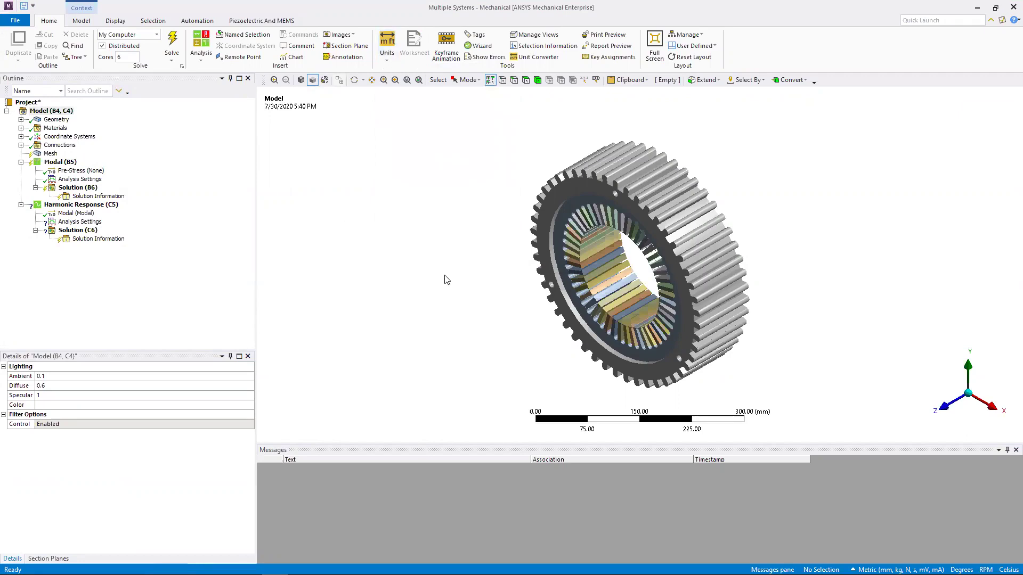
Step: Rotate and zoom in on the stator's inner slots, selecting one conductor bar face
middle_click_drag(476, 298, 470, 277)
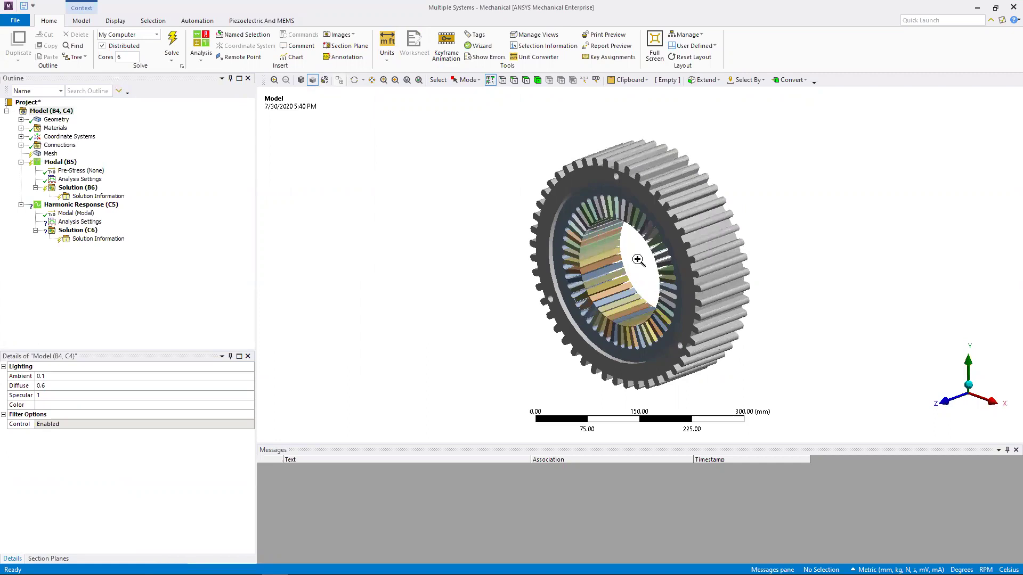
left_click_drag(638, 259, 573, 313)
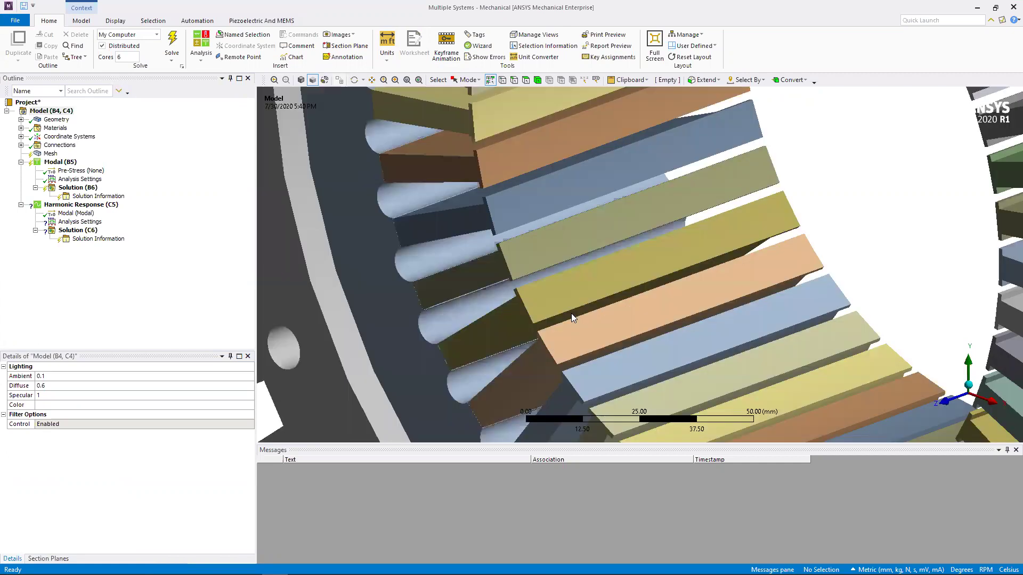
left_click(592, 276)
scroll(615, 293, "down", 1)
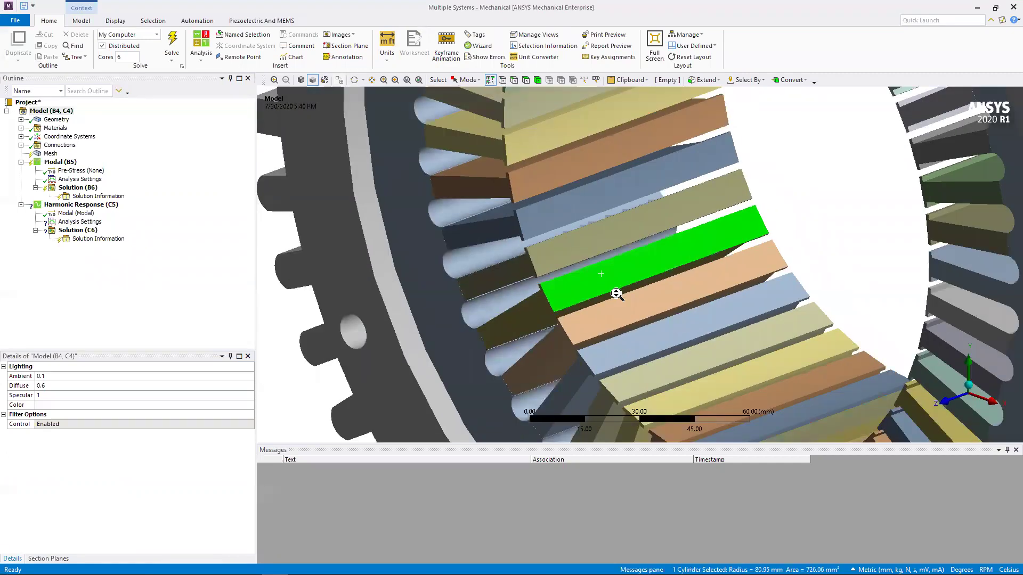
scroll(617, 294, "down", 2)
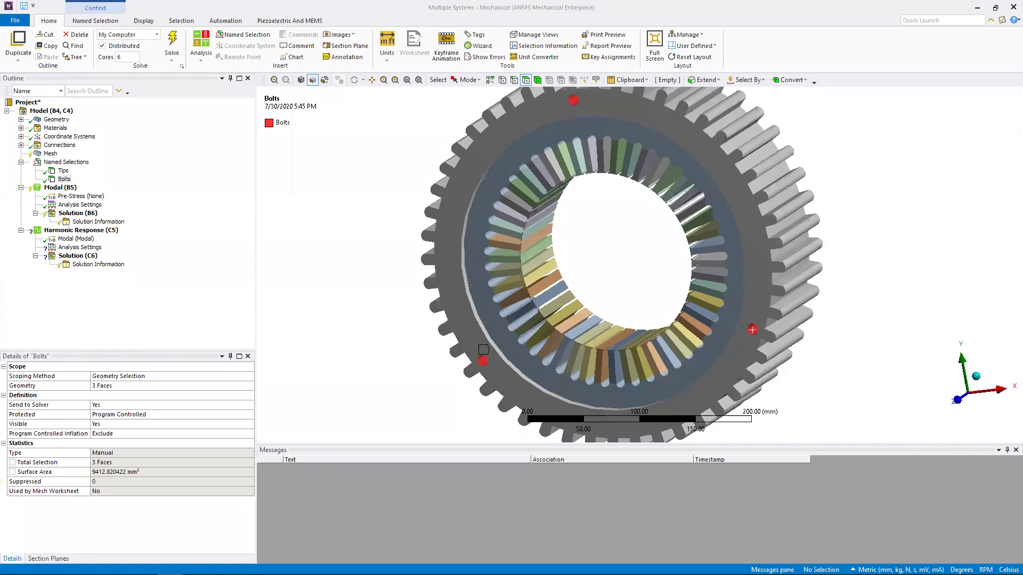
Step: Check the Tips and Bolts named selections, then select Modal (B5) to show its properties
left_click(63, 171)
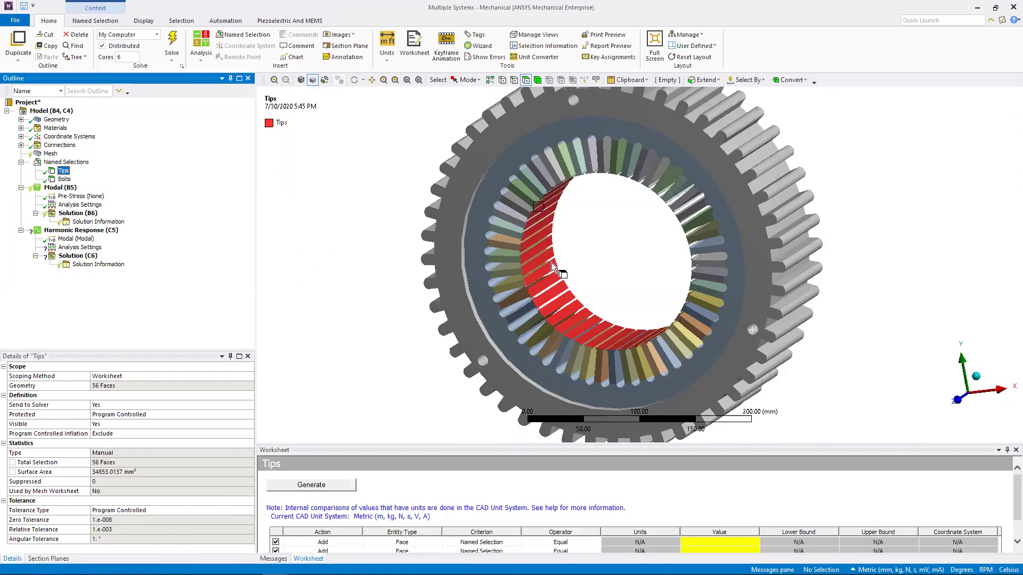
left_click(64, 180)
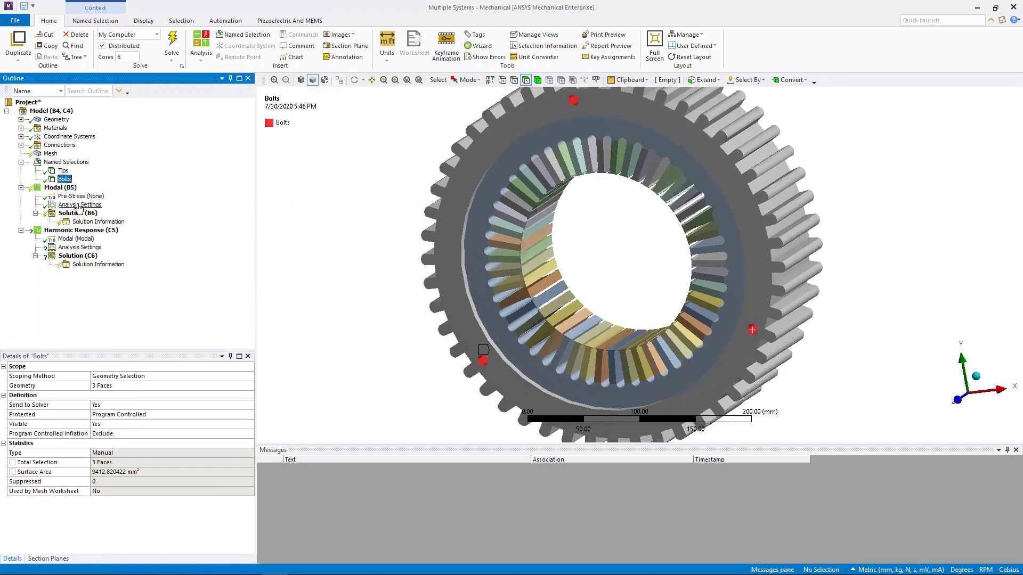
left_click(64, 189)
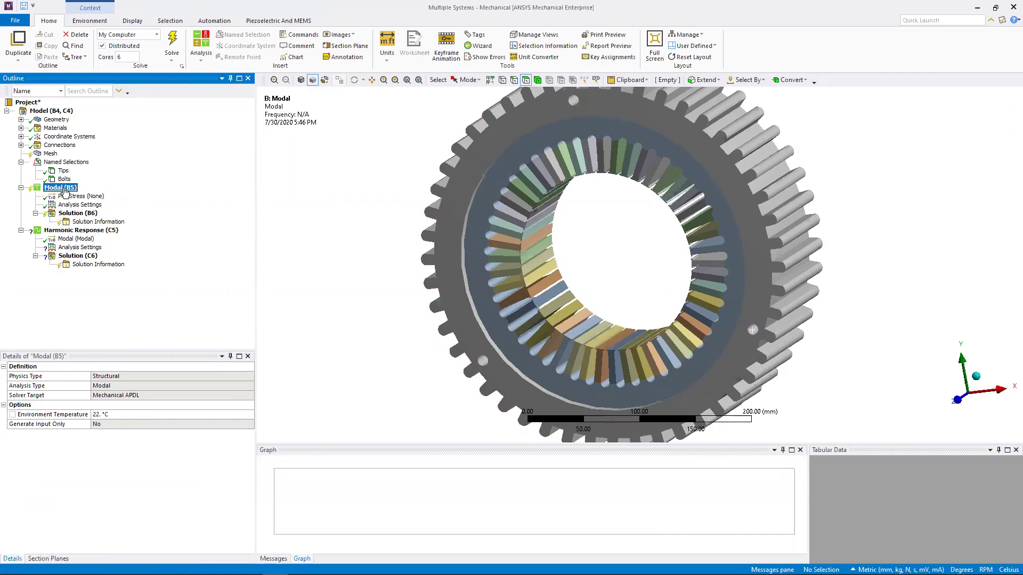
Step: Insert a Fixed Support under Modal (B5), scoped by Named Selection to Bolts
right_click(64, 190)
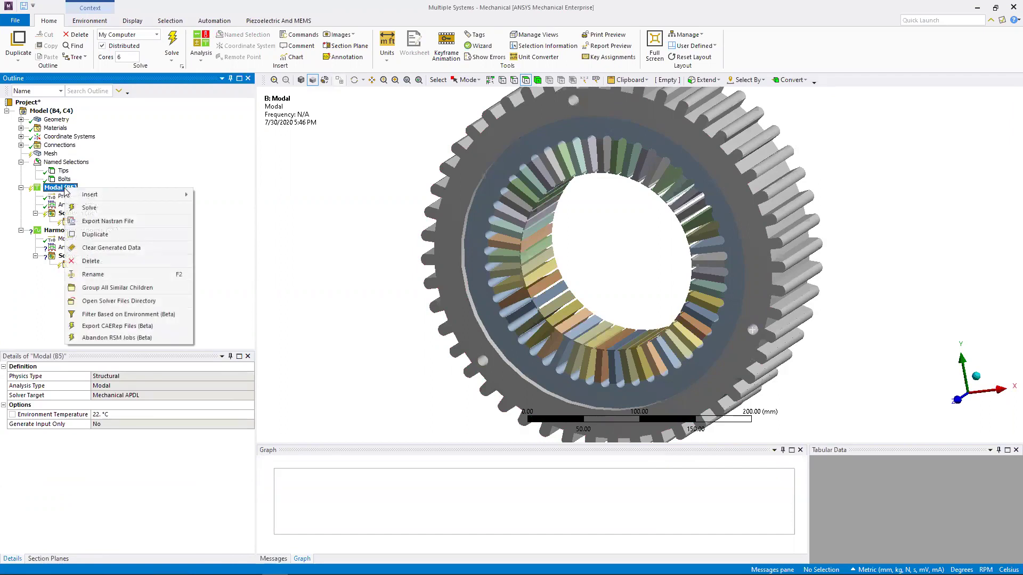
mouse_move(99, 198)
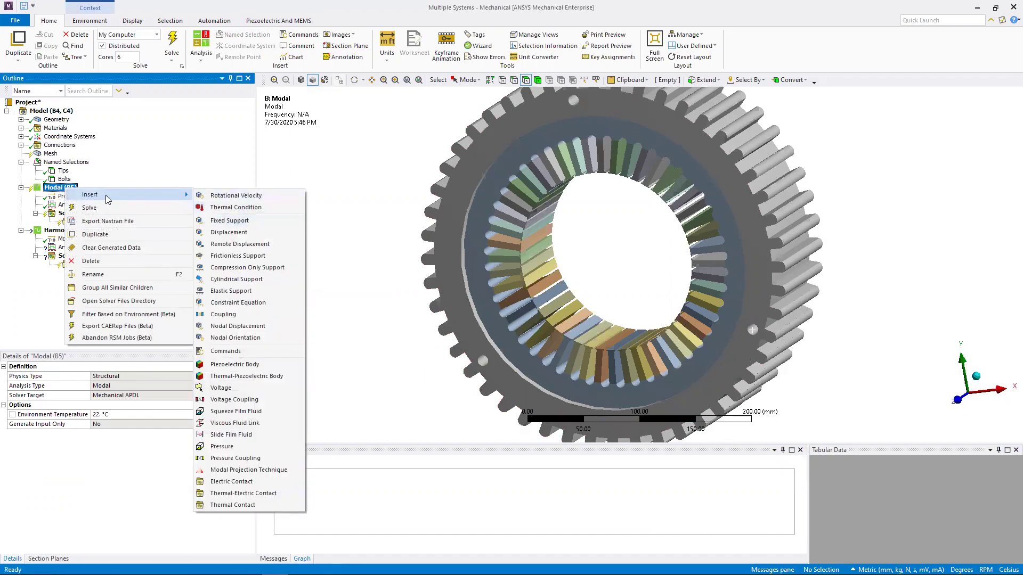
left_click(237, 223)
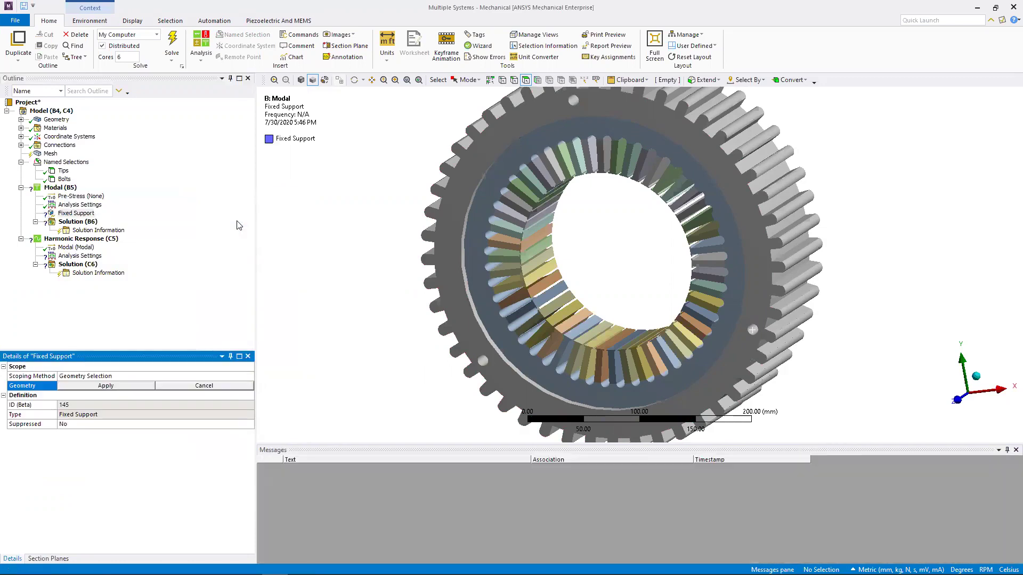
left_click(248, 377)
left_click(250, 378)
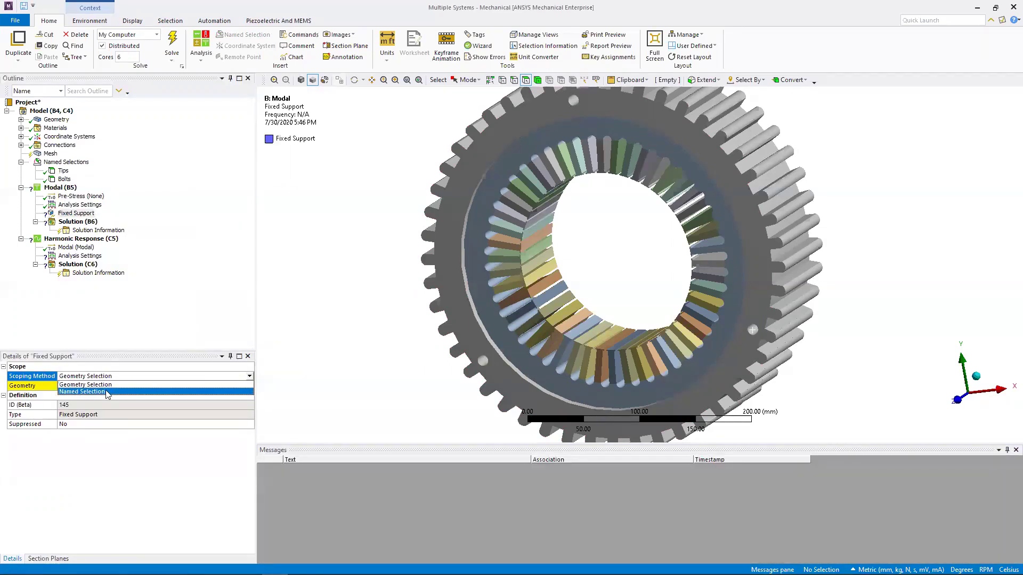
left_click(105, 392)
left_click(248, 386)
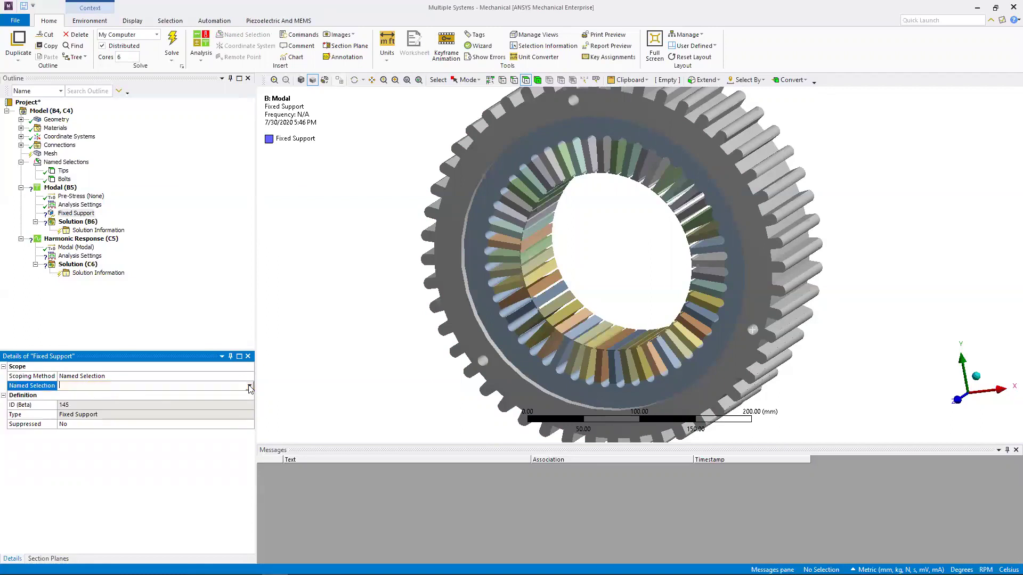
left_click(249, 386)
left_click(76, 403)
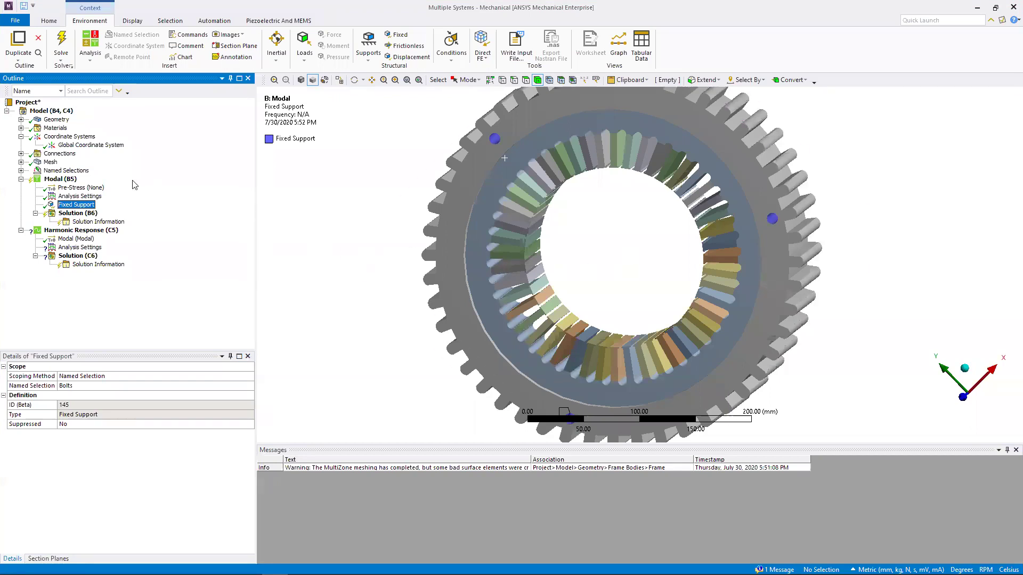
Step: Insert a coordinate system with Type Cylindrical and origin defined by Global Coordinates
right_click(63, 139)
mouse_move(104, 143)
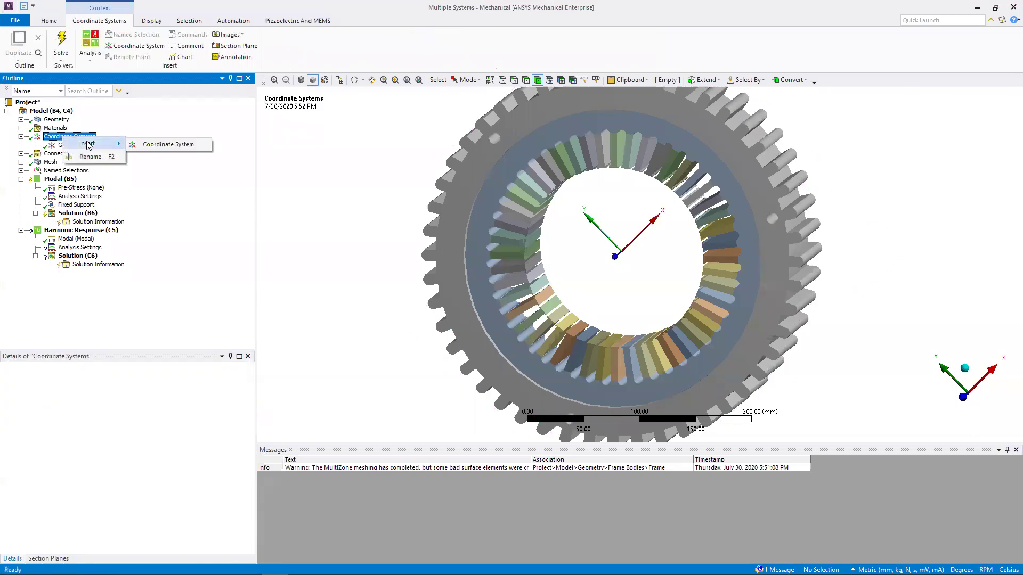
left_click(160, 149)
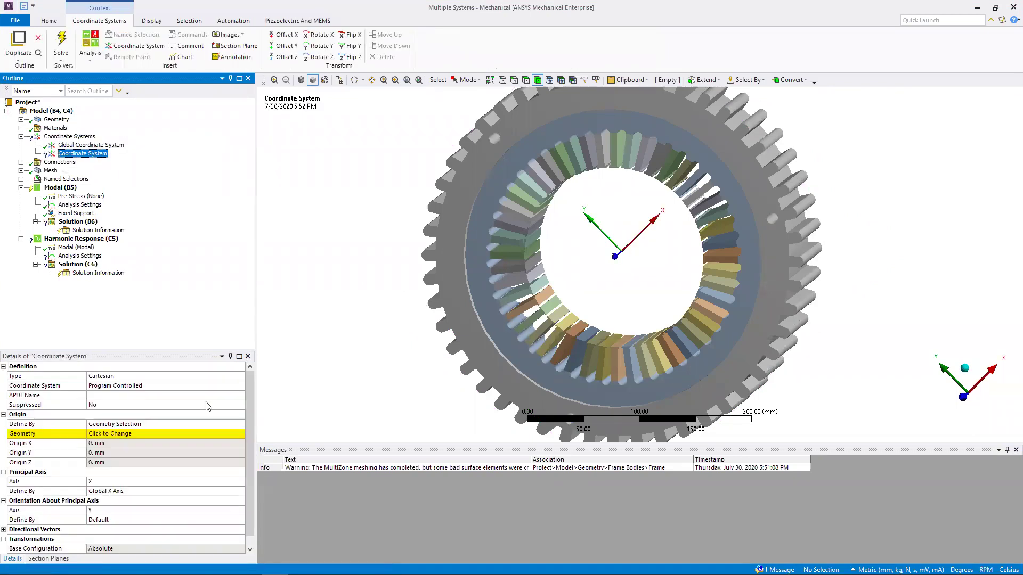
left_click(242, 382)
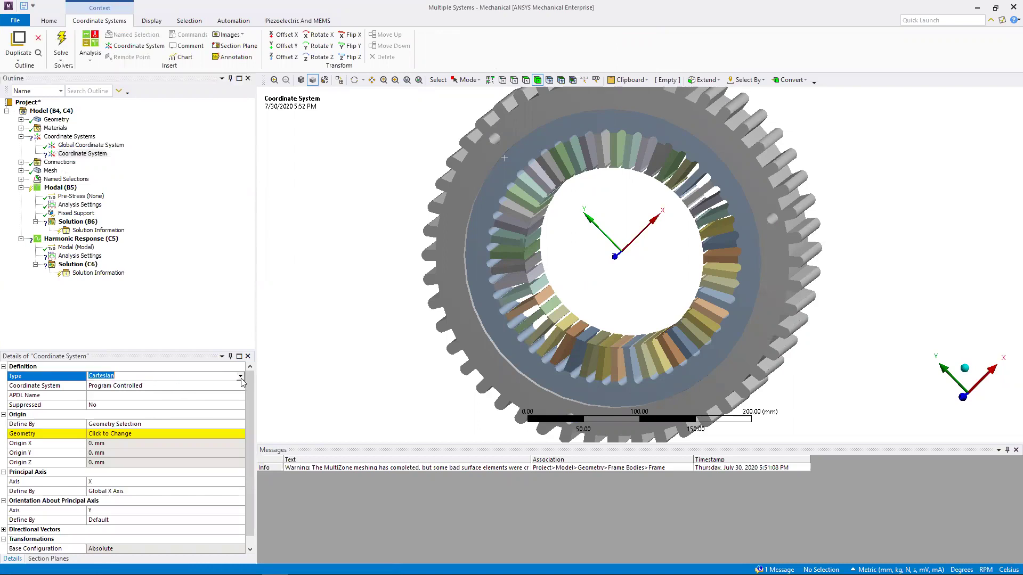
left_click(241, 377)
left_click(117, 392)
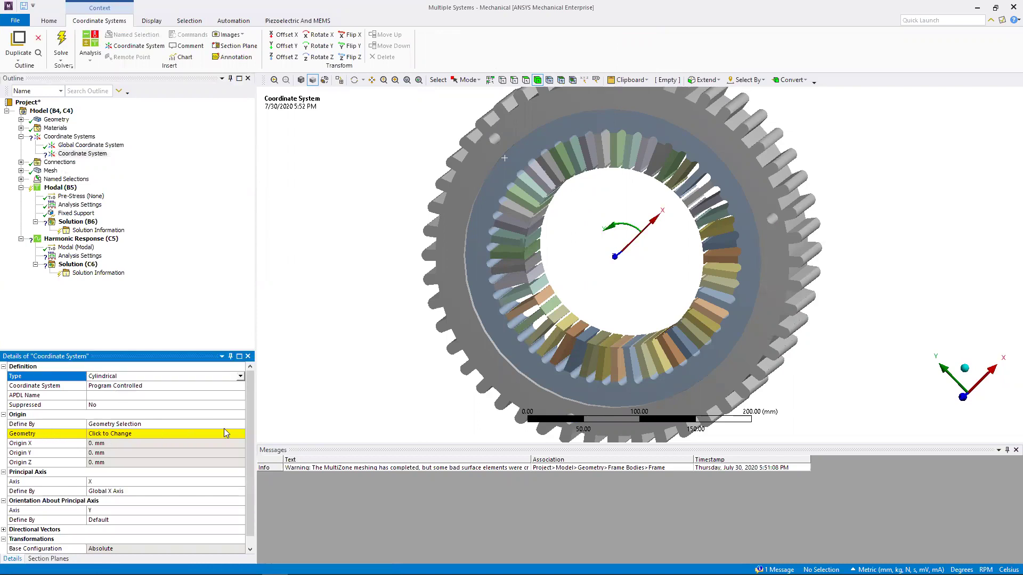
left_click(240, 425)
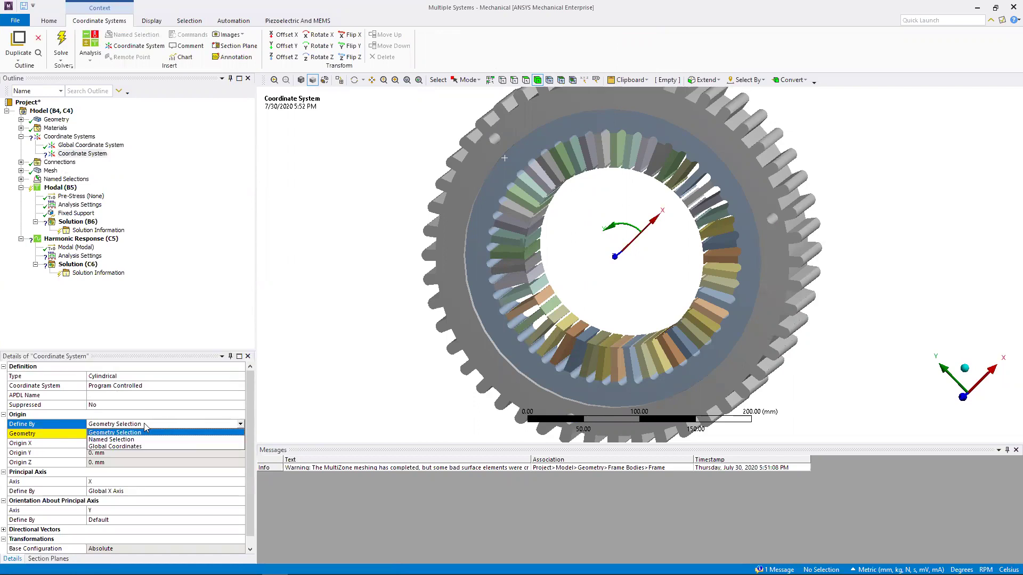
left_click(112, 447)
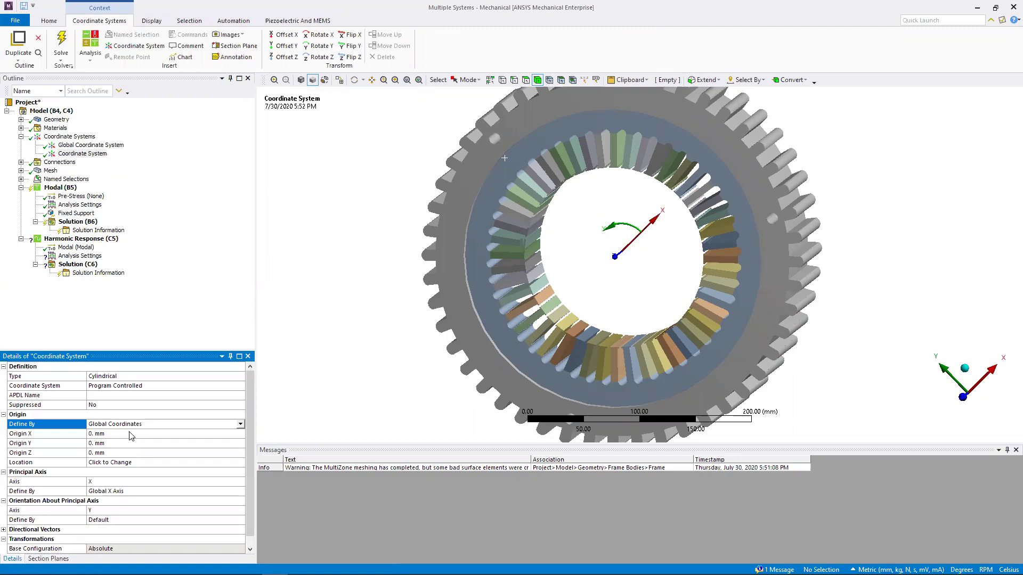
mouse_move(533, 574)
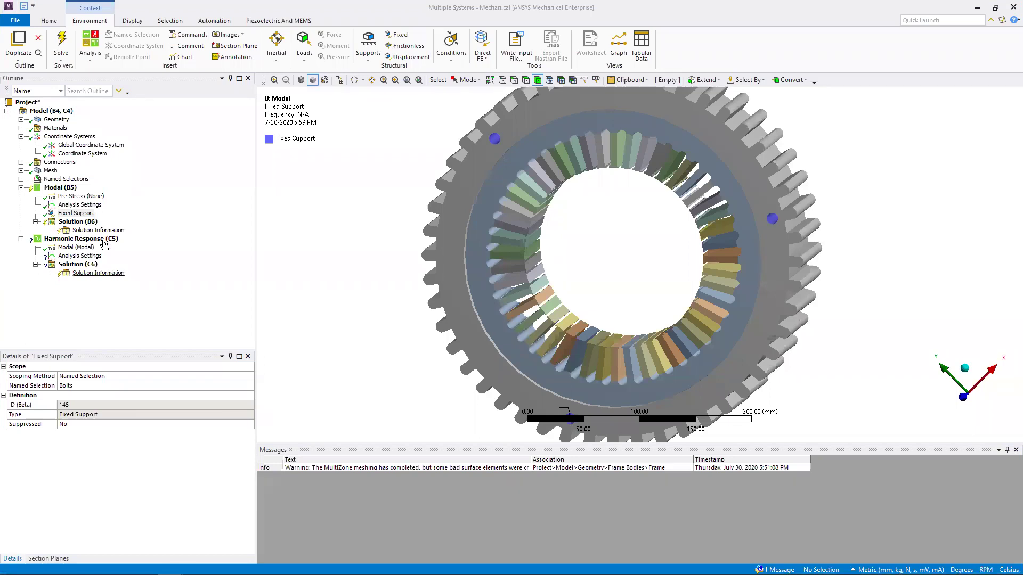
Step: Set Analysis Settings to find 250 modes, with the search range limited to a 25000 Hz maximum
left_click(81, 205)
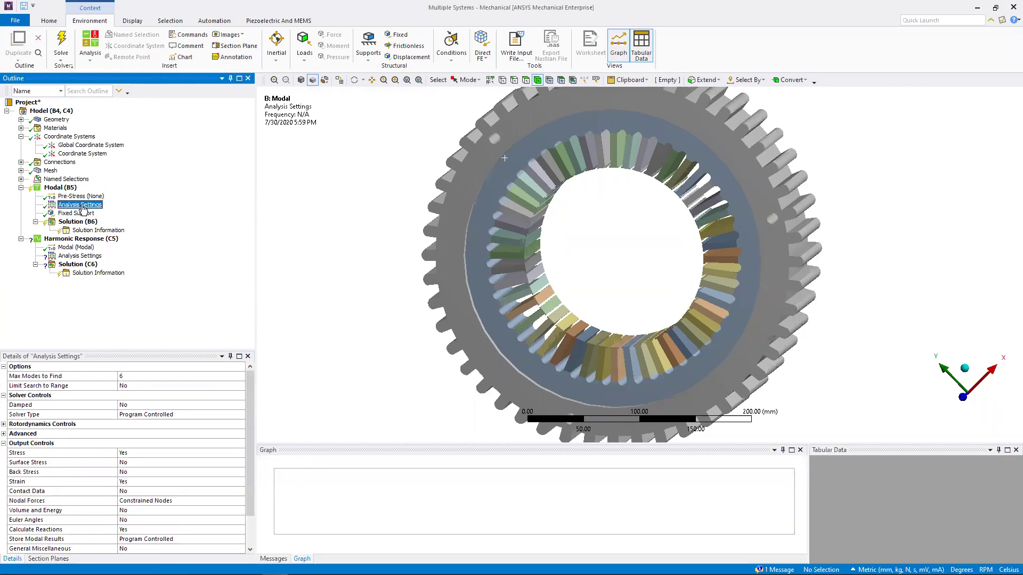
left_click(147, 377)
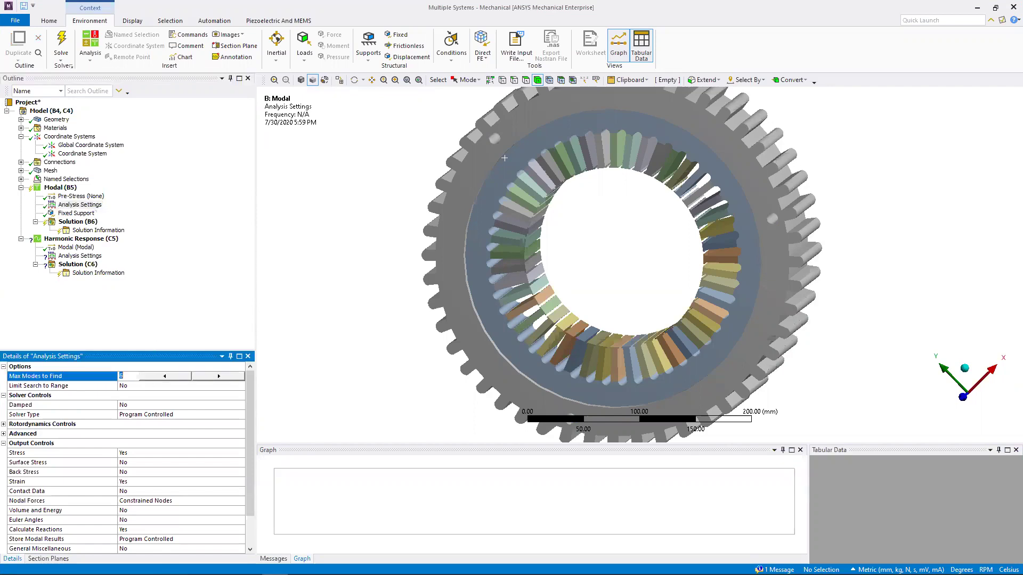
type("250")
key("Return")
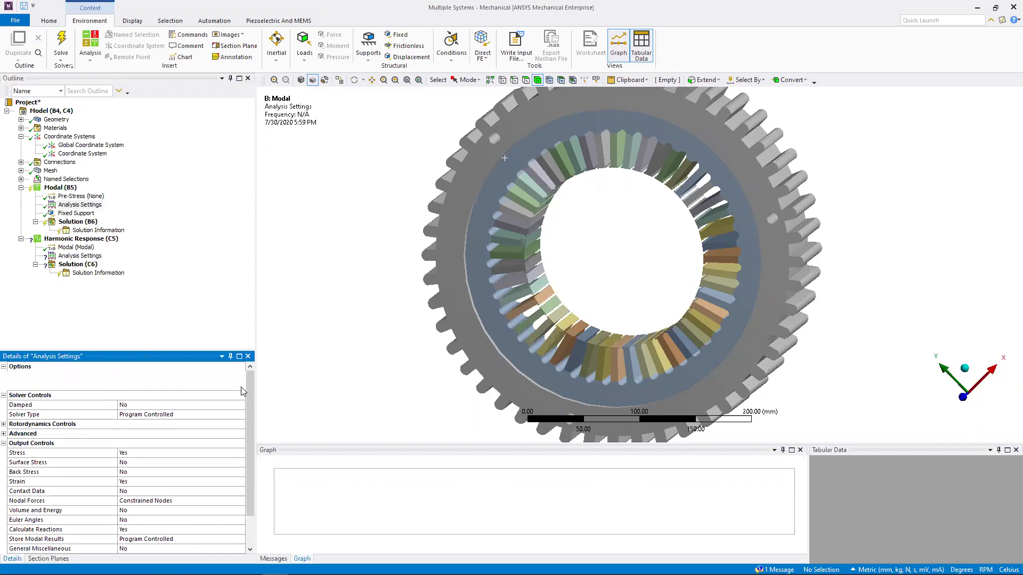
left_click(176, 386)
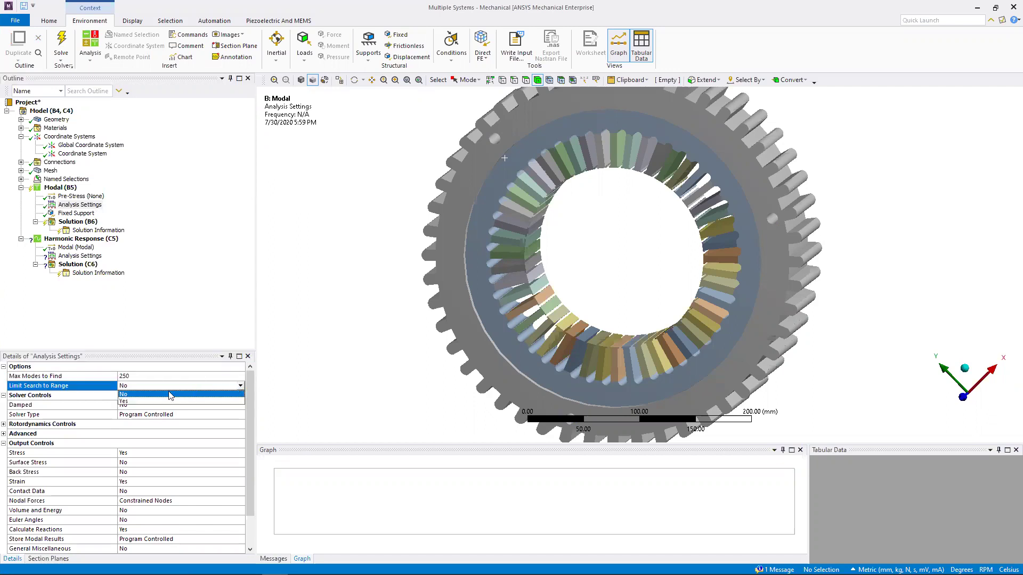
left_click(138, 401)
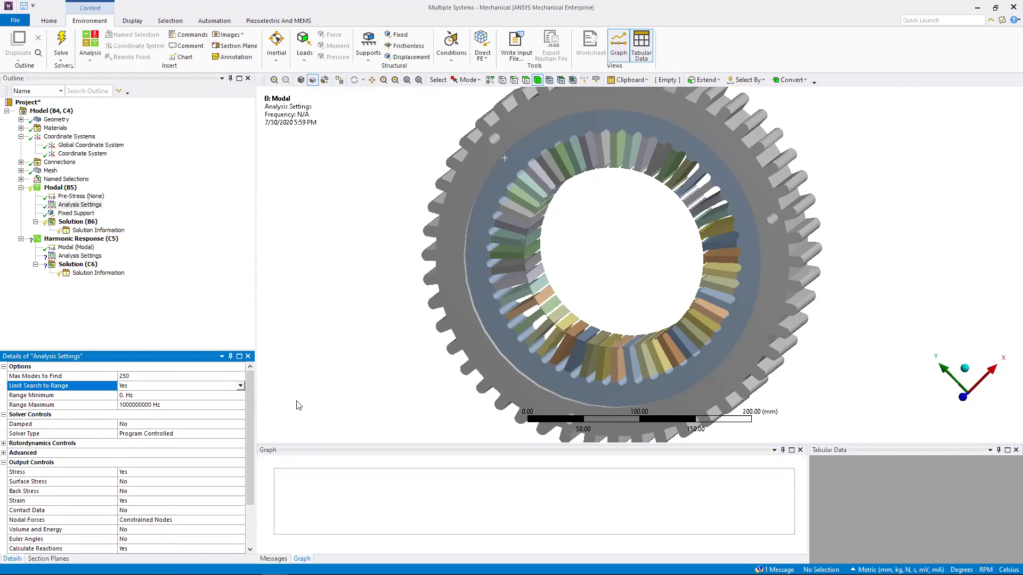
left_click(162, 406)
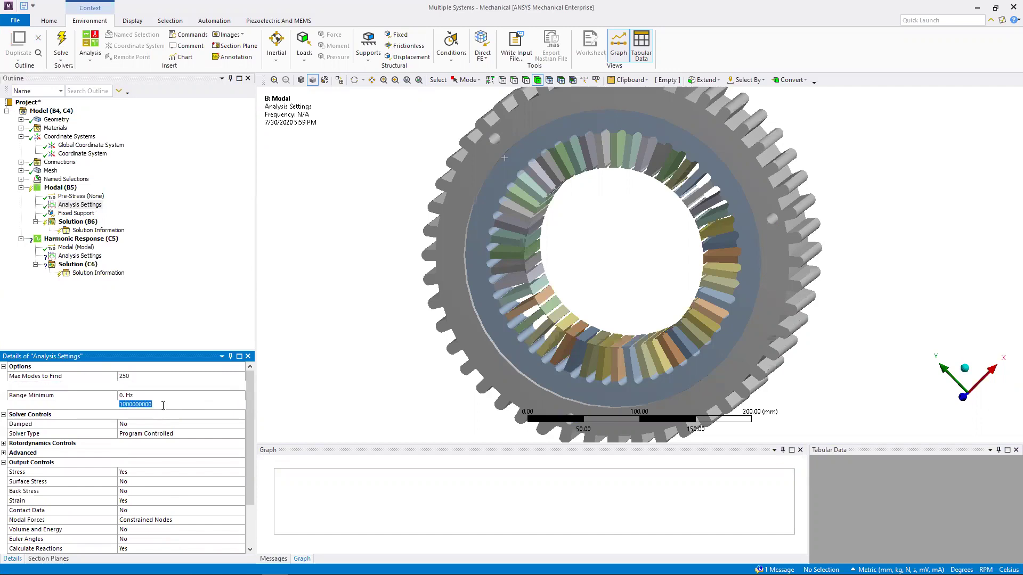
type("25")
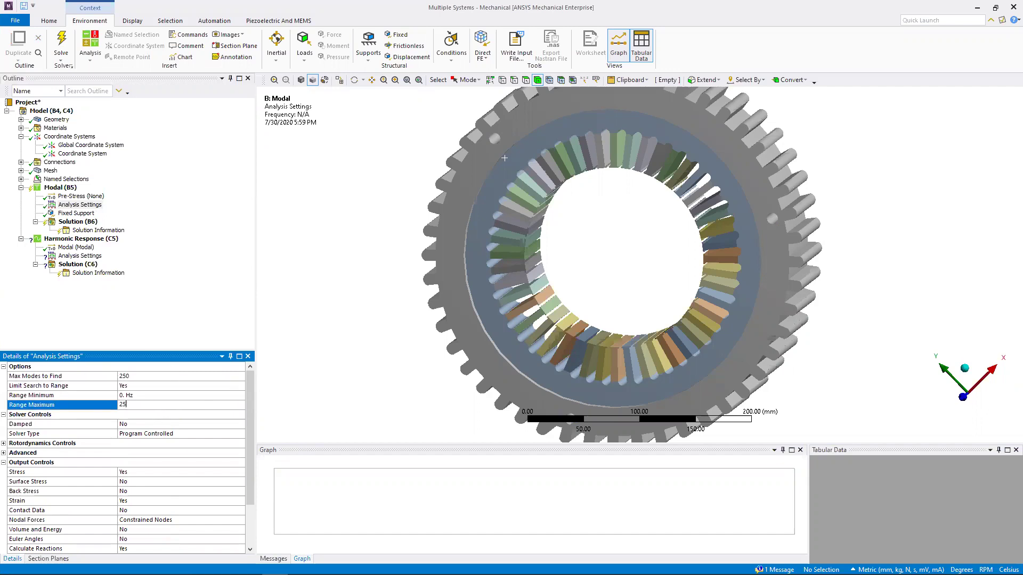
type("000")
key("Return")
left_click(172, 322)
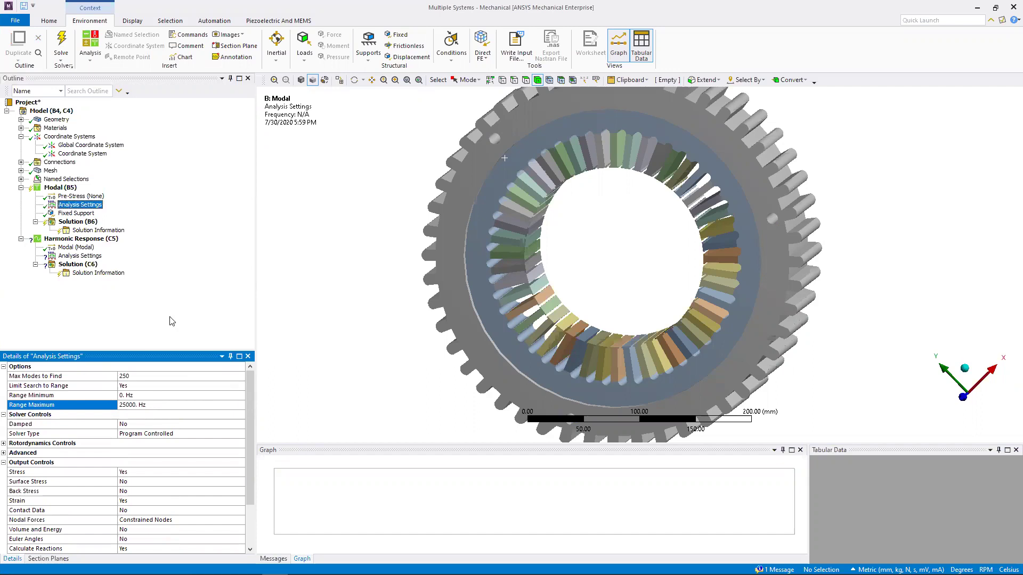
left_click(60, 188)
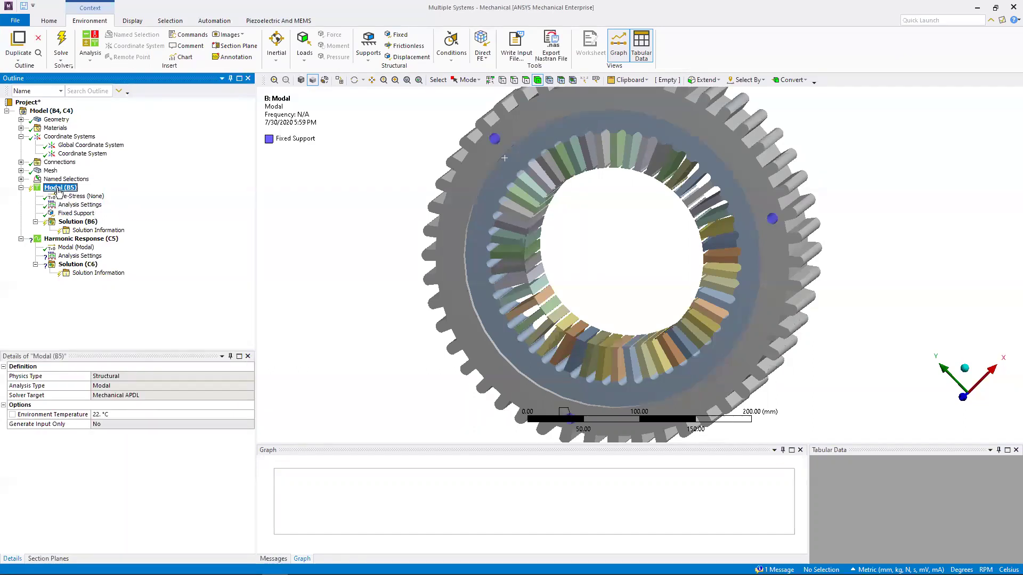
Step: Run Solve on the Modal (B5) analysis from its Outline context menu
right_click(58, 189)
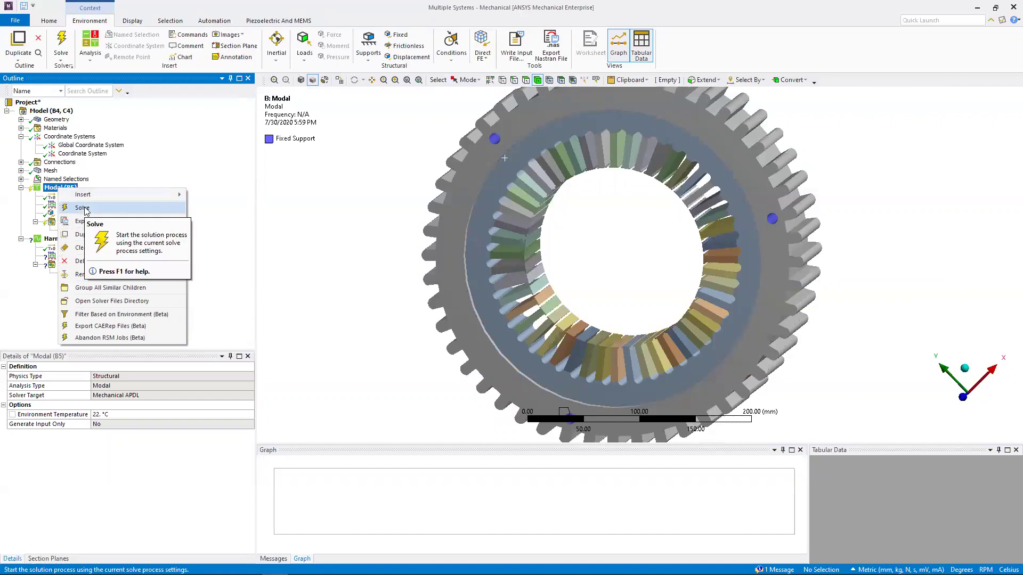
left_click(83, 208)
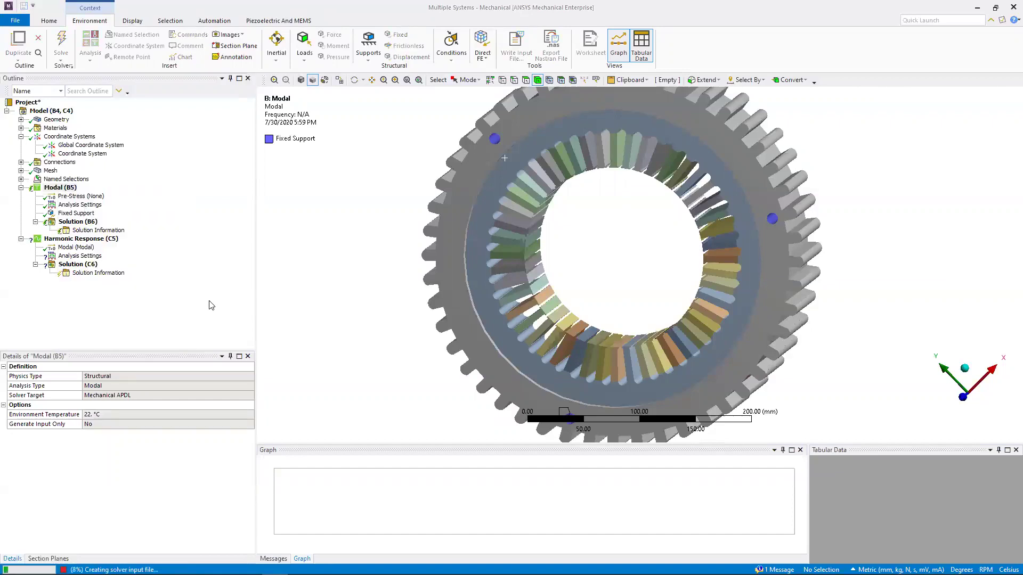